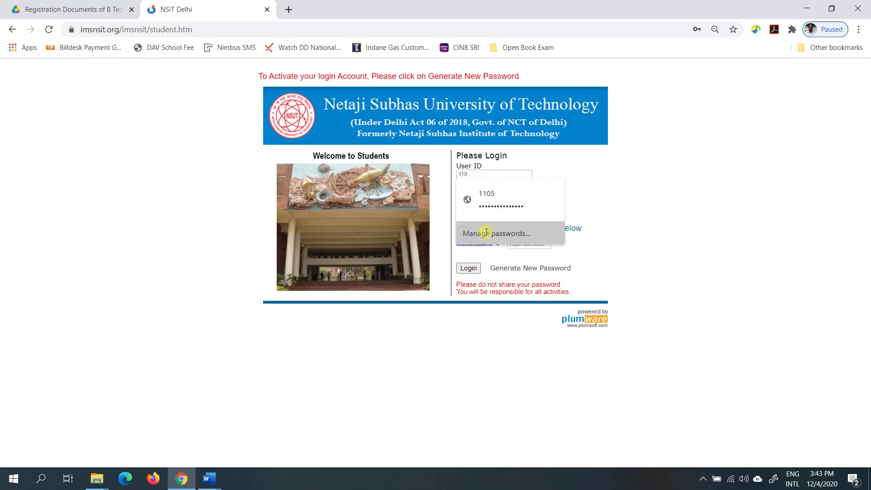
key(BackSpace)
key(BackSpace)
key(BackSpace)
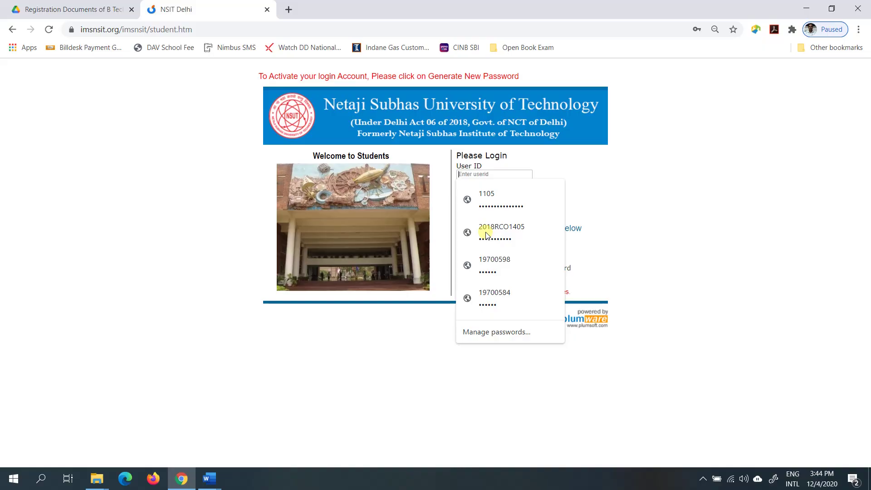
- Log in to the NSUT IMS student portal with user ID, password and security number
click(604, 185)
click(511, 175)
text(202)
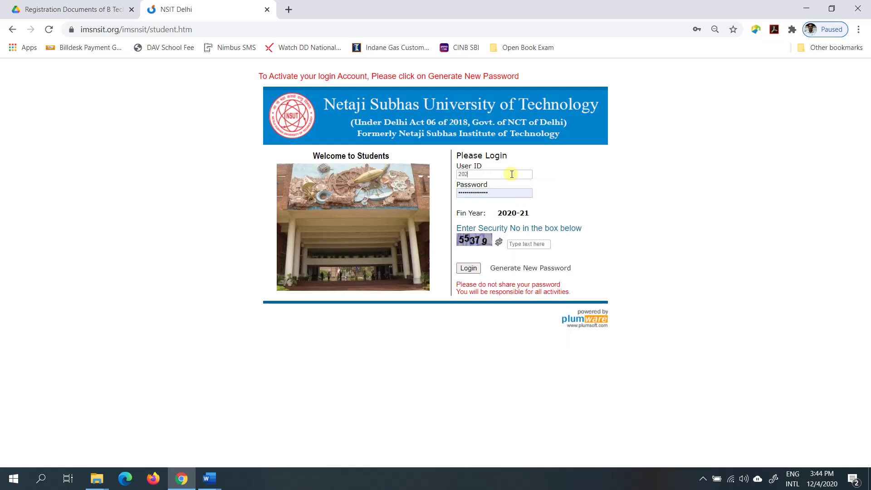
text(0UC)
text(B605)
text(7)
click(508, 193)
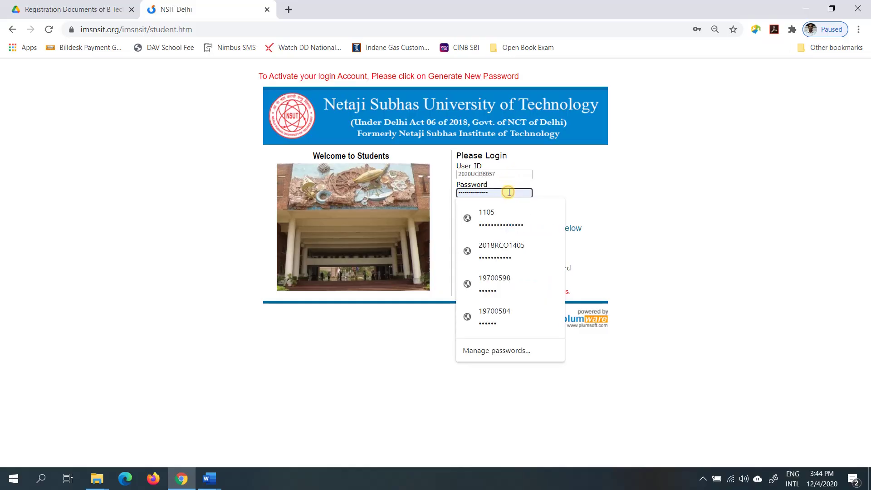
click(508, 192)
text(1)
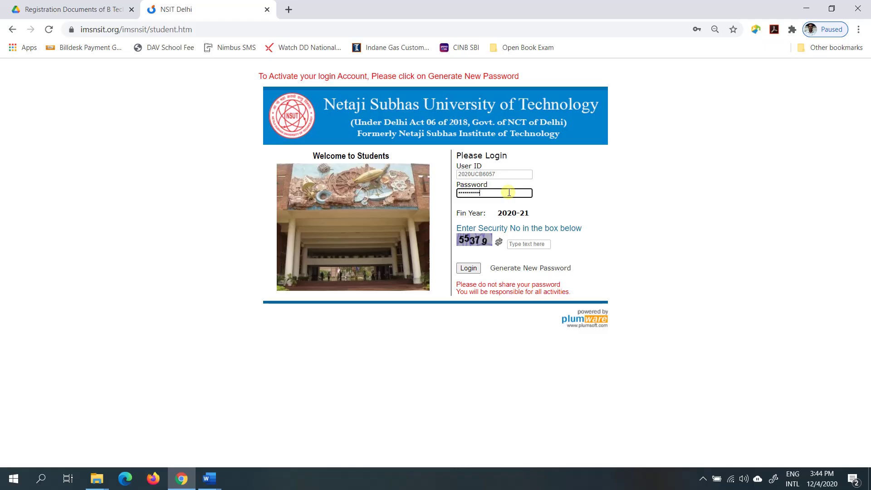
click(511, 242)
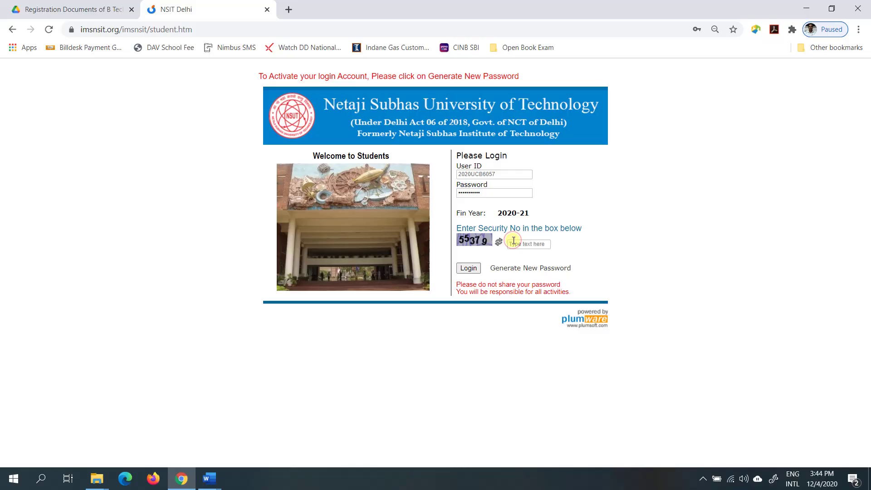
text(55379)
click(463, 268)
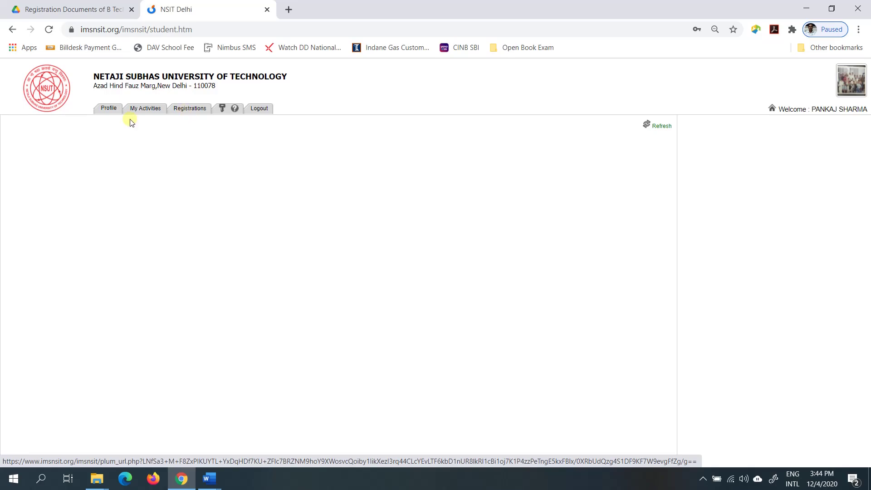
click(194, 112)
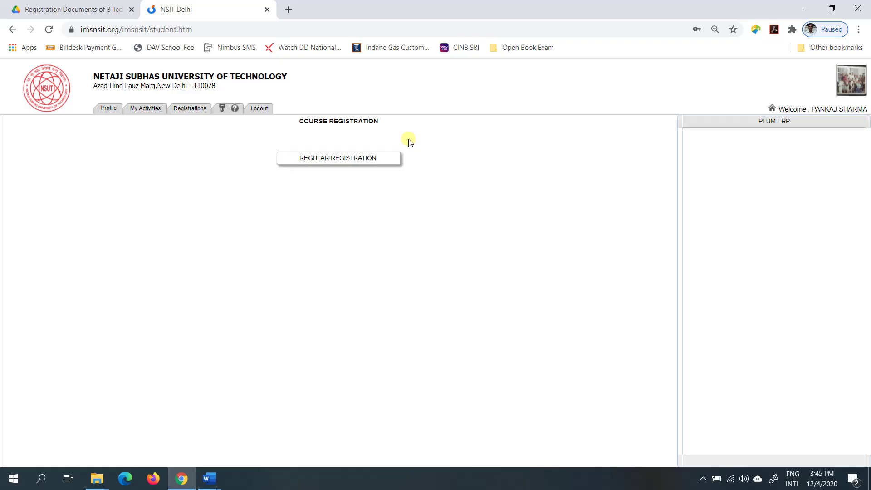
click(340, 164)
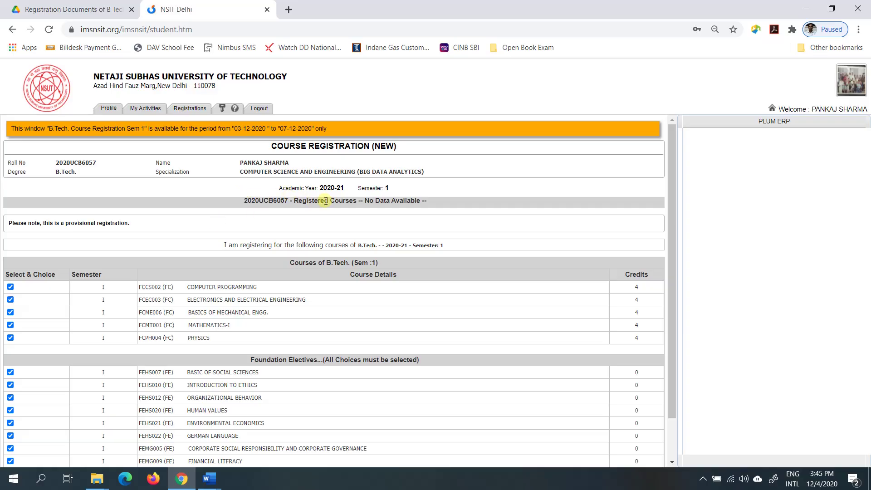
click(191, 108)
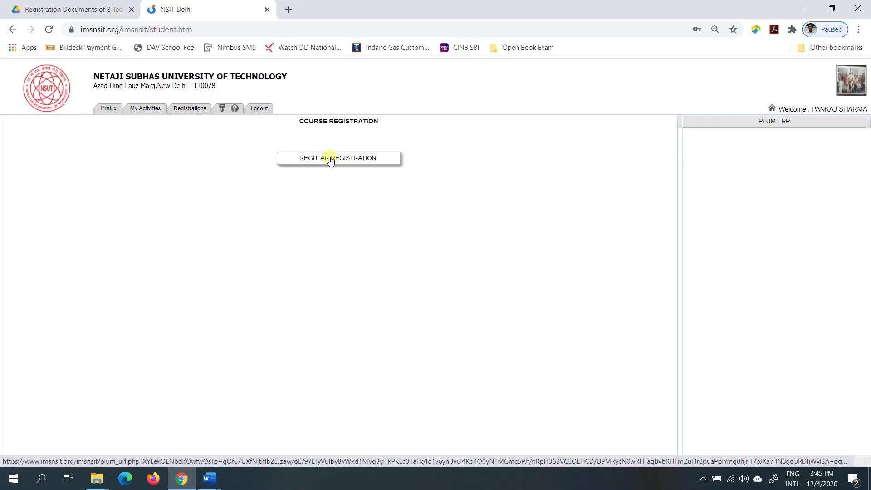
click(329, 158)
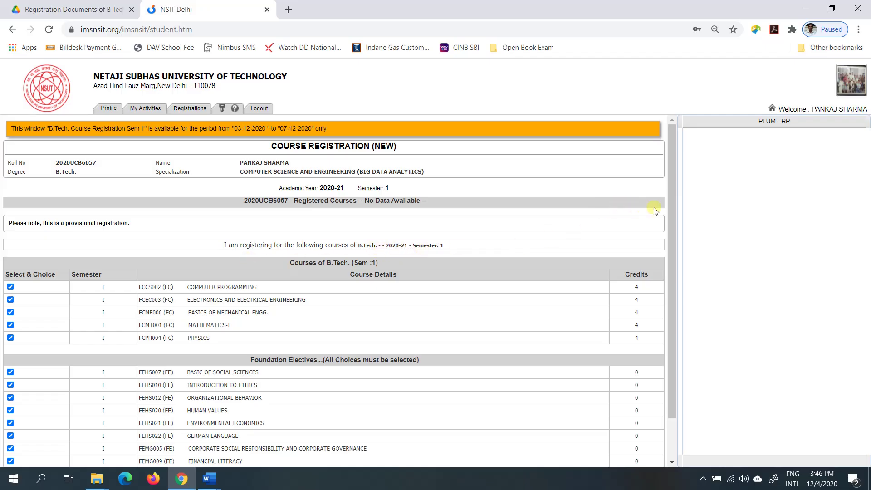
drag(672, 210, 670, 258)
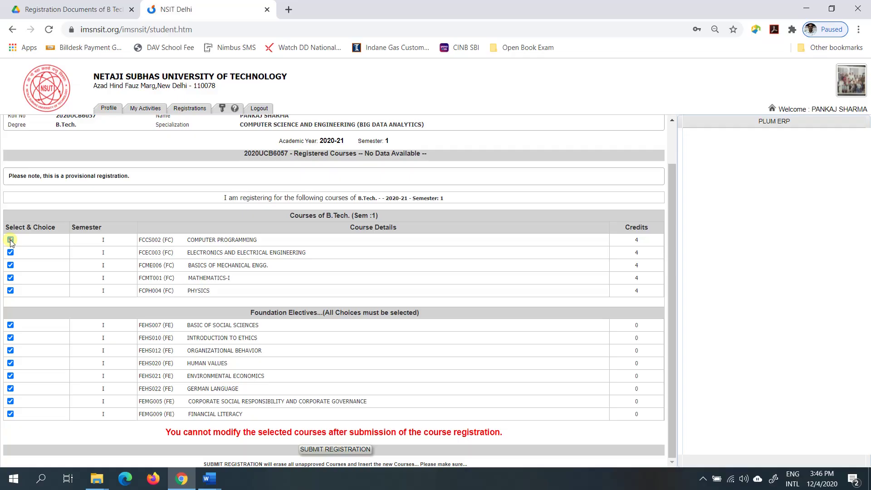
- Review the checked semester 1 courses, then submit and confirm the registration
click(9, 278)
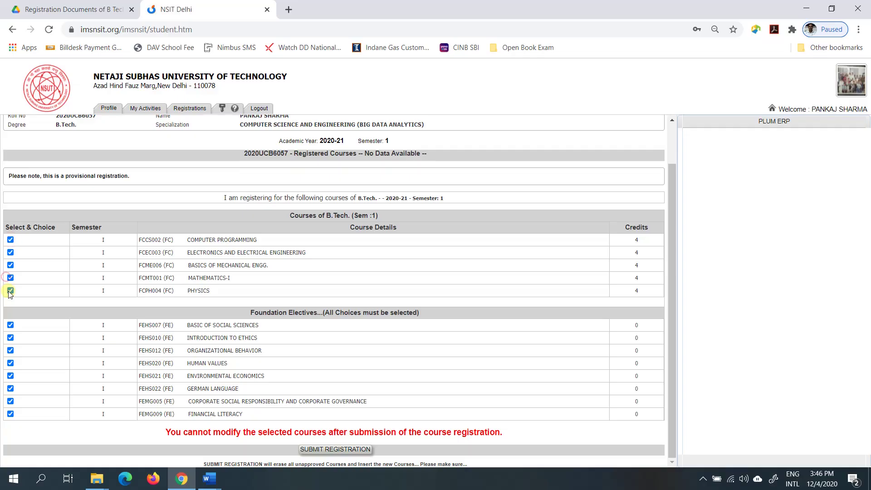
click(8, 350)
click(331, 450)
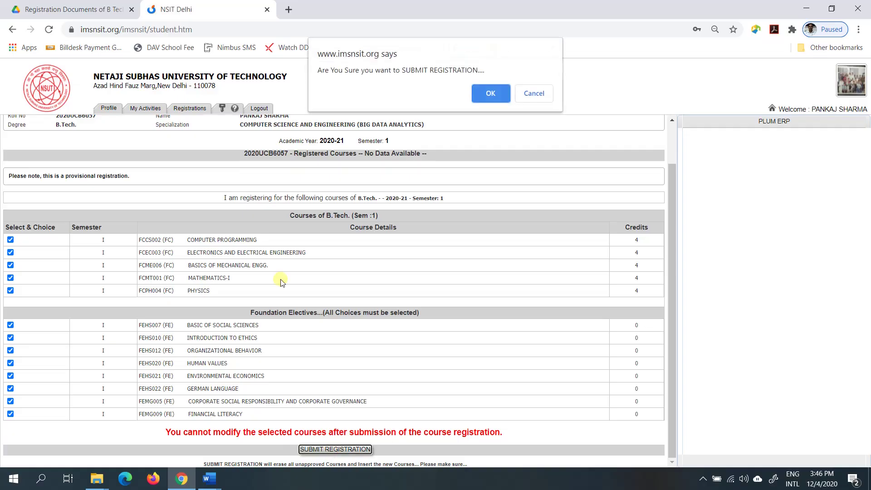
click(486, 96)
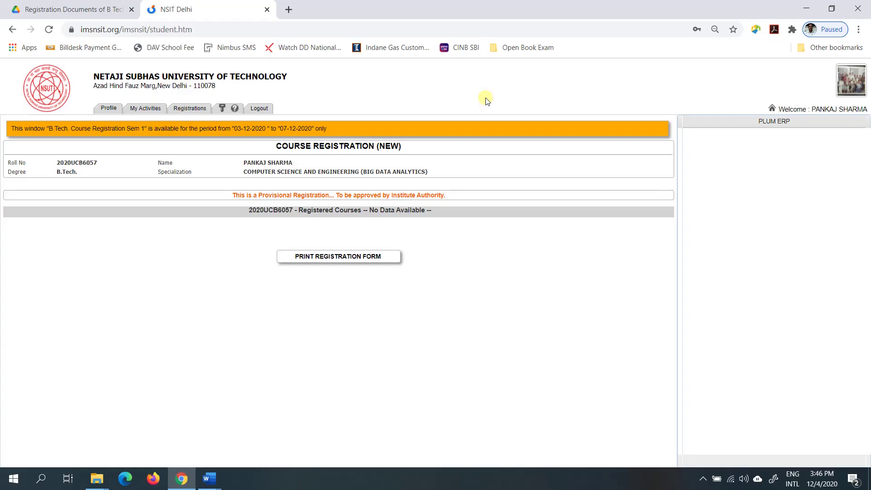
click(334, 258)
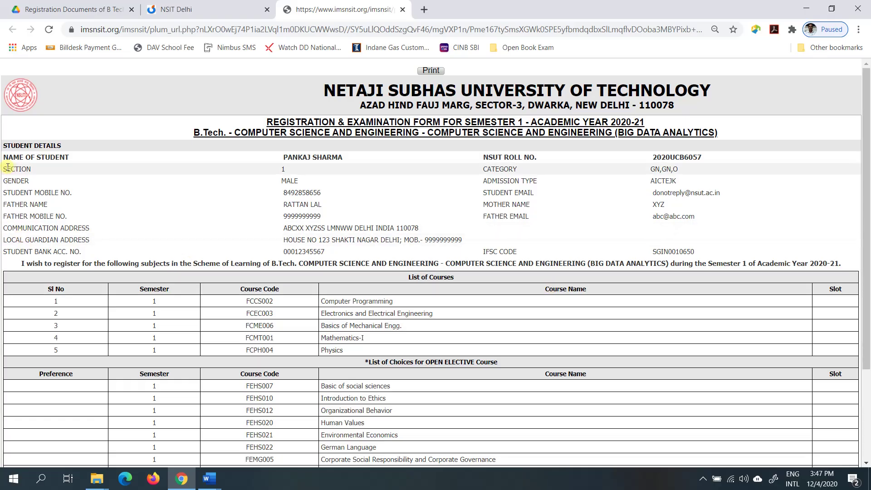
drag(6, 170, 287, 170)
double_click(287, 170)
mouse_move(77, 171)
mouse_down()
mouse_move(2, 172)
mouse_move(60, 185)
mouse_up()
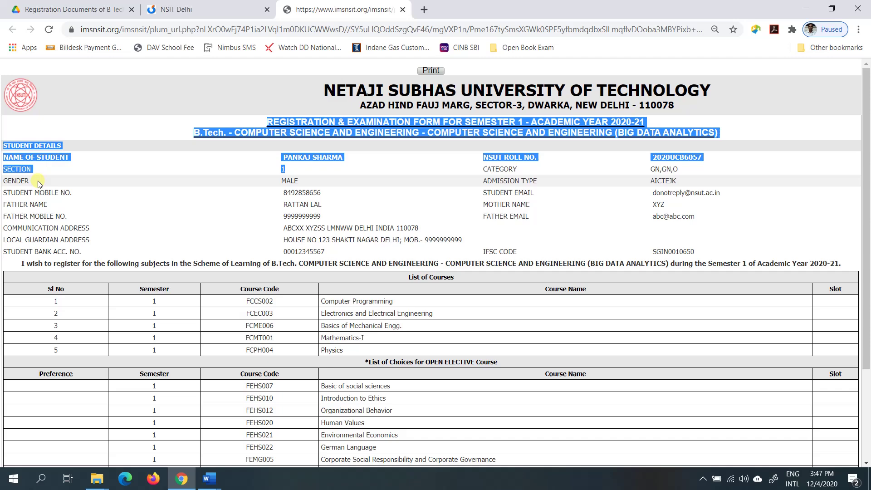
click(63, 186)
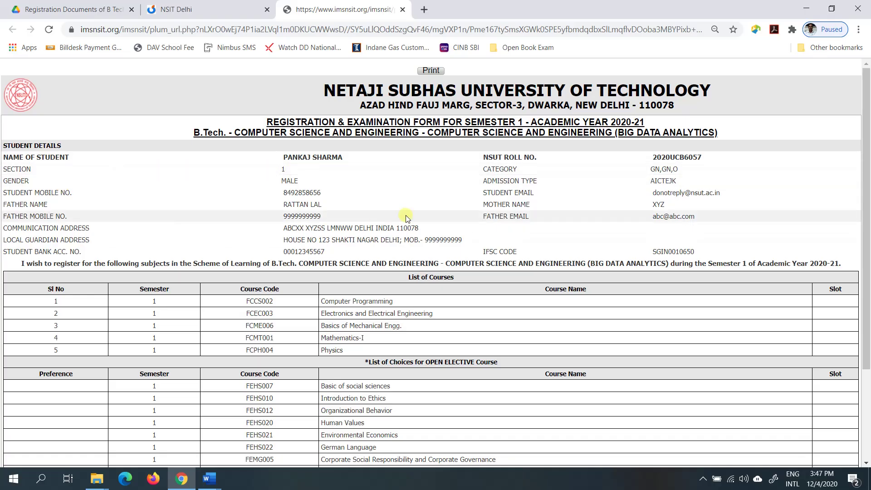
mouse_move(868, 176)
mouse_down()
mouse_move(868, 261)
mouse_move(868, 176)
mouse_up()
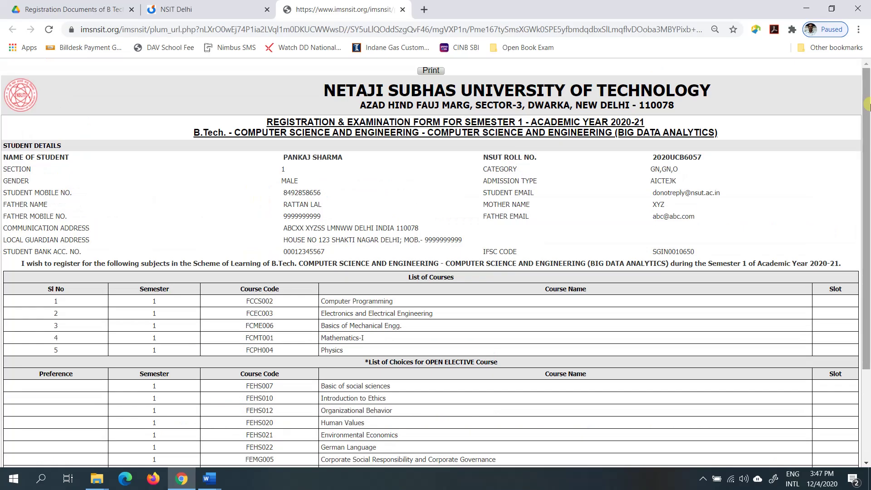
- Print the registration form as a PDF named '1st Sem Course Registration Form' on the Desktop
click(431, 71)
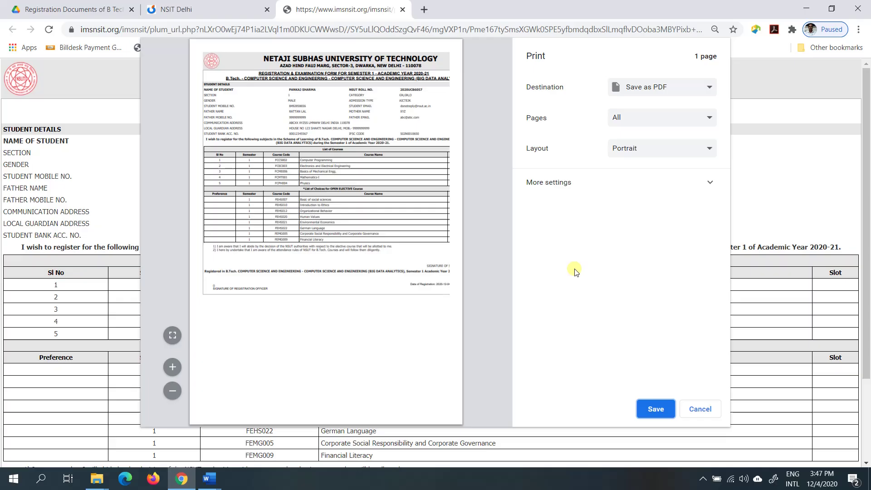
click(655, 410)
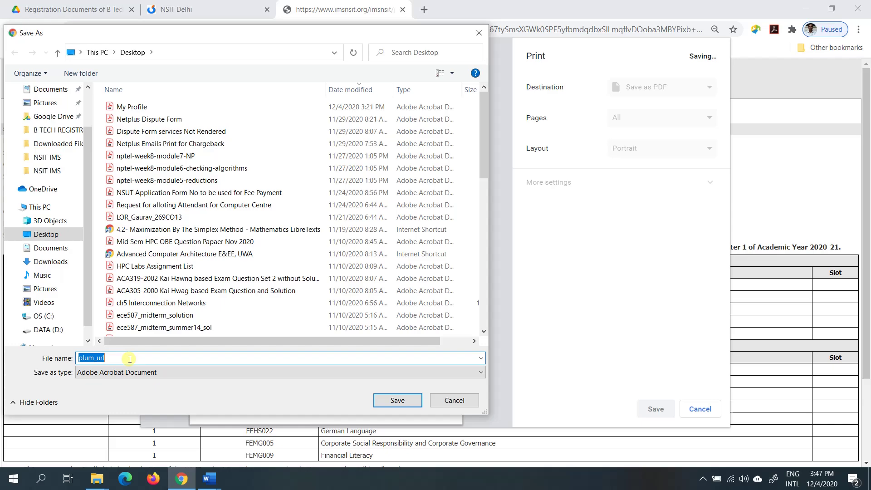
text(Reis)
text(tra)
key(BackSpace)
key(BackSpace)
key(BackSpace)
key(BackSpace)
key(BackSpace)
text(1st S)
text(em Regi)
text(stration)
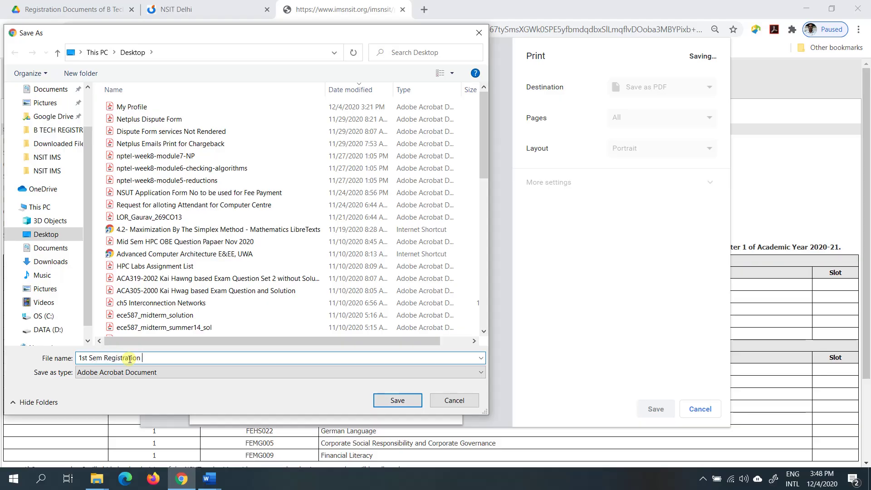
text(Form)
text(Course)
click(386, 403)
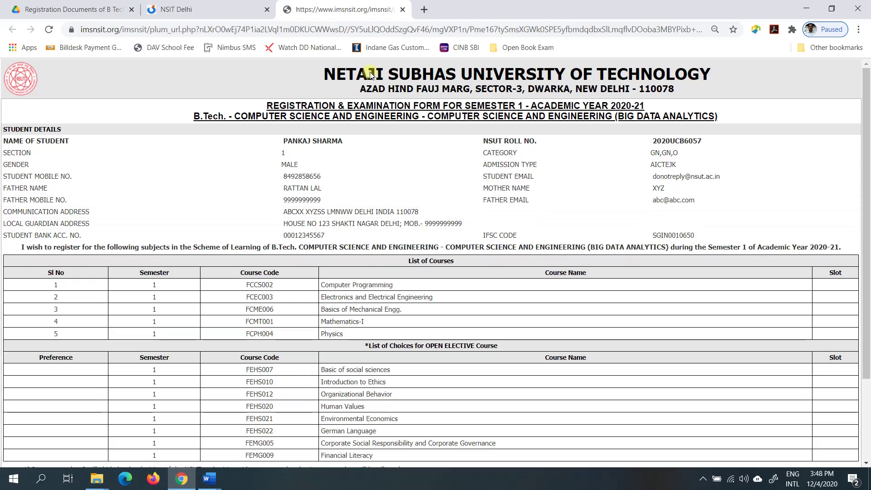
- Close the registration form, log out of NSUT IMS and reveal the Desktop
click(403, 10)
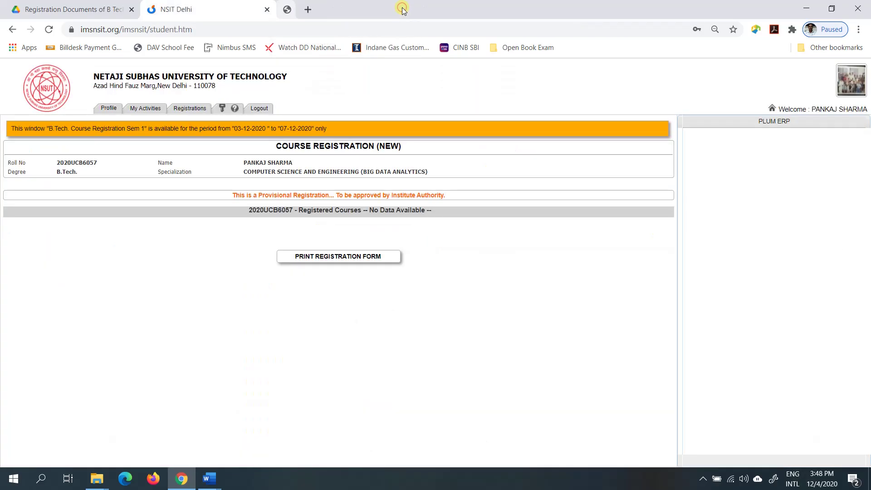
click(260, 109)
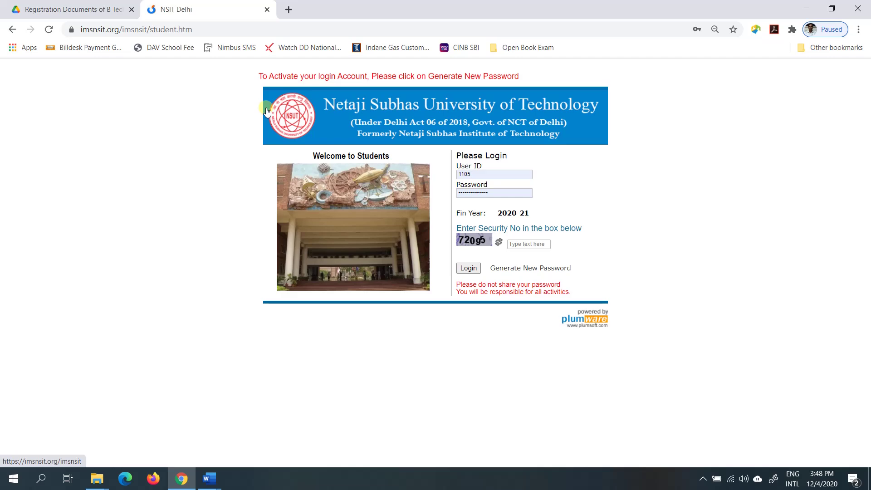
click(865, 475)
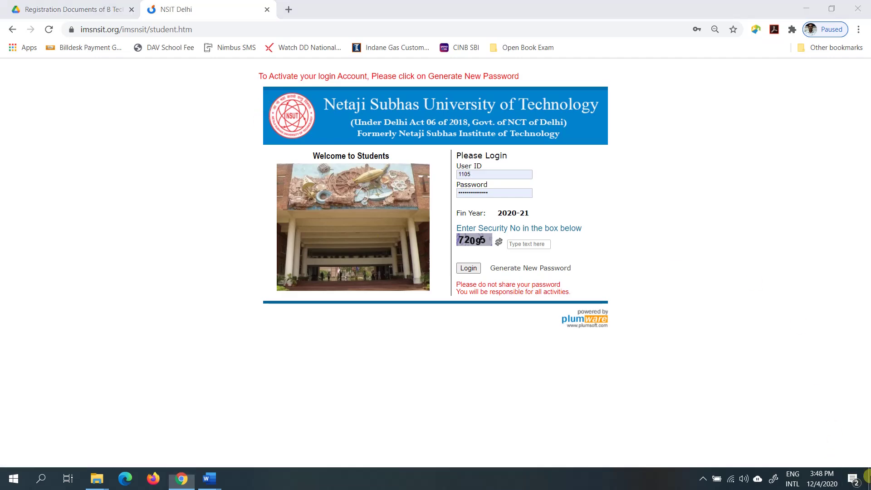
- Open the '1st Sem Course Registration Form' PDF from the Desktop in Acrobat Reader
double_click(585, 90)
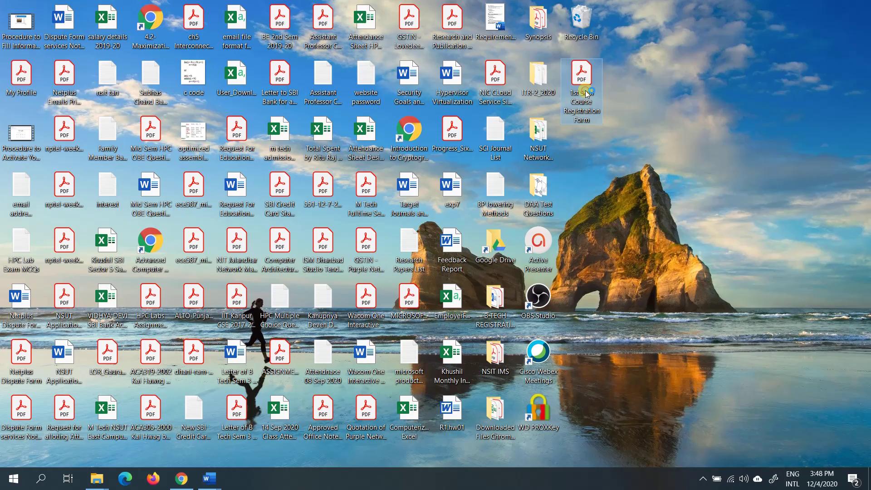